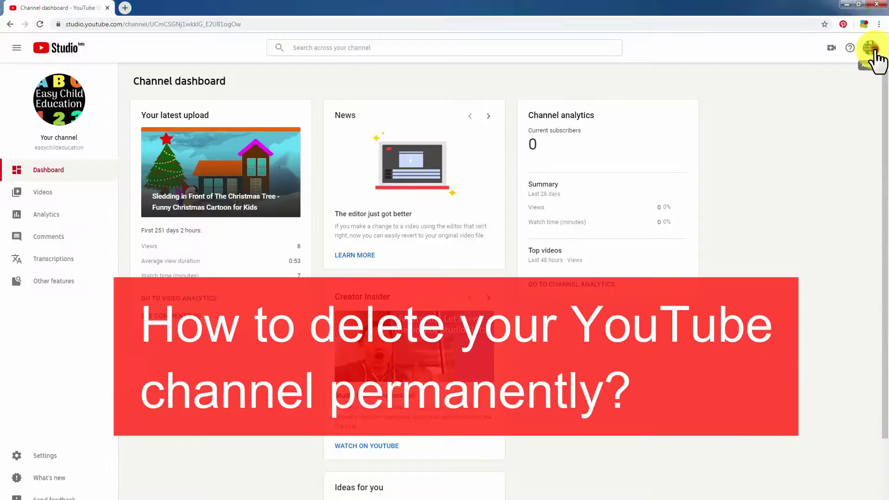
Go from the account menu to the easychildeducation channel's own page.
click(872, 50)
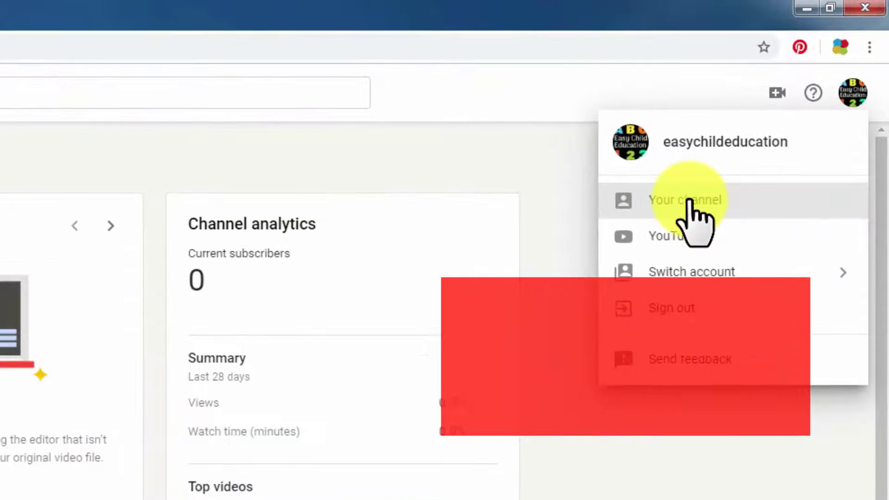
click(735, 154)
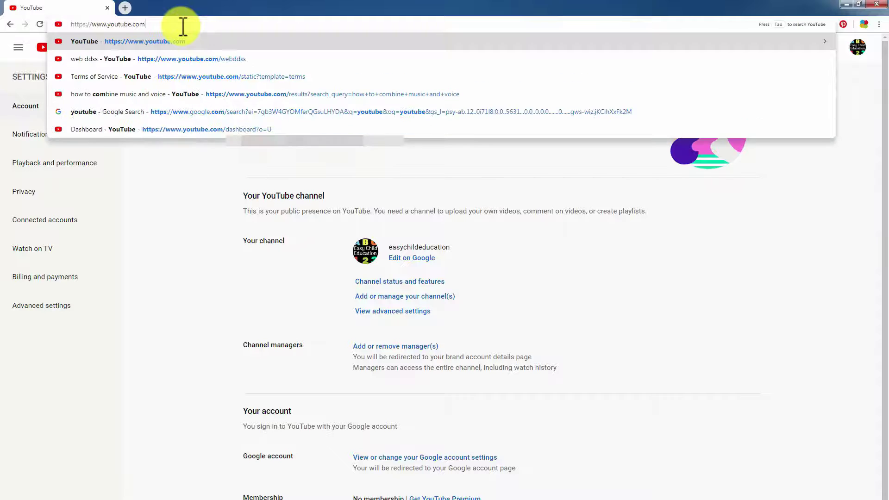
Load youtube.com, check the accounts list, then enter YouTube Studio (beta) for easychildeducation.
key(Return)
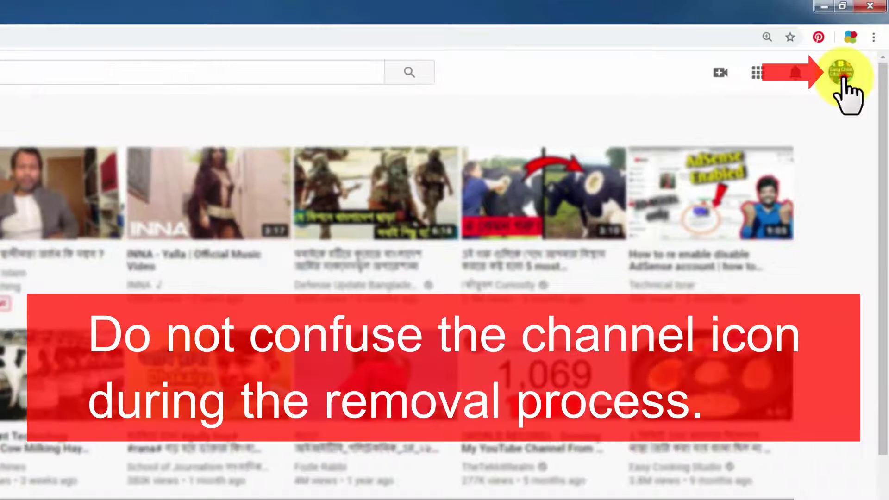
click(849, 60)
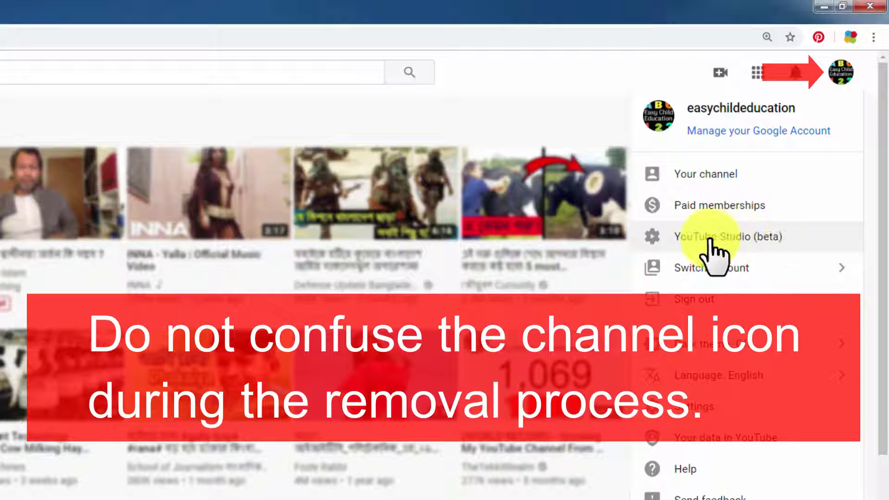
click(839, 270)
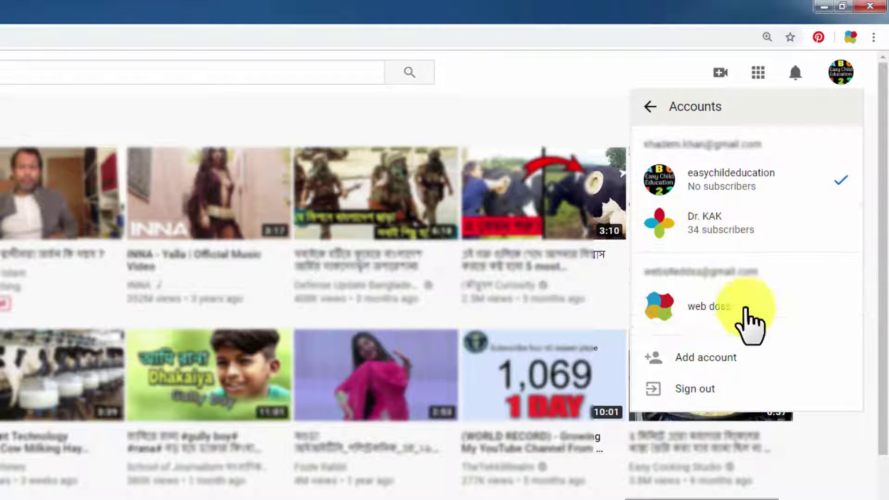
click(592, 103)
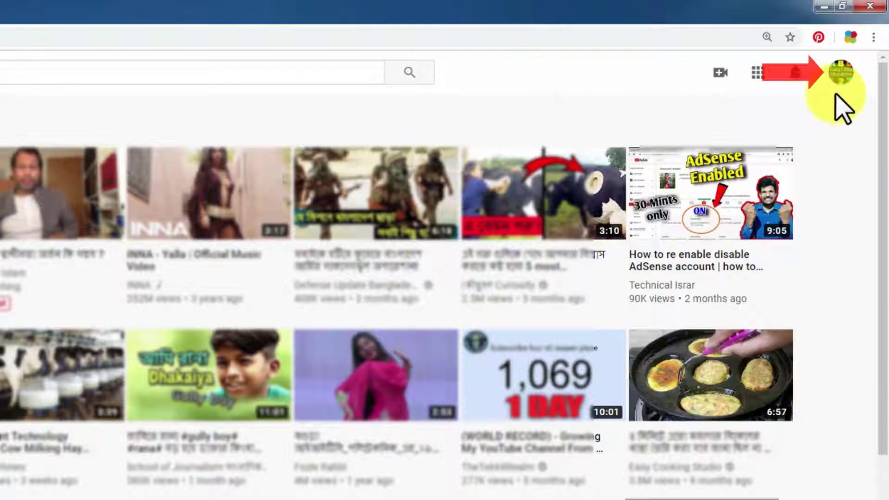
click(839, 82)
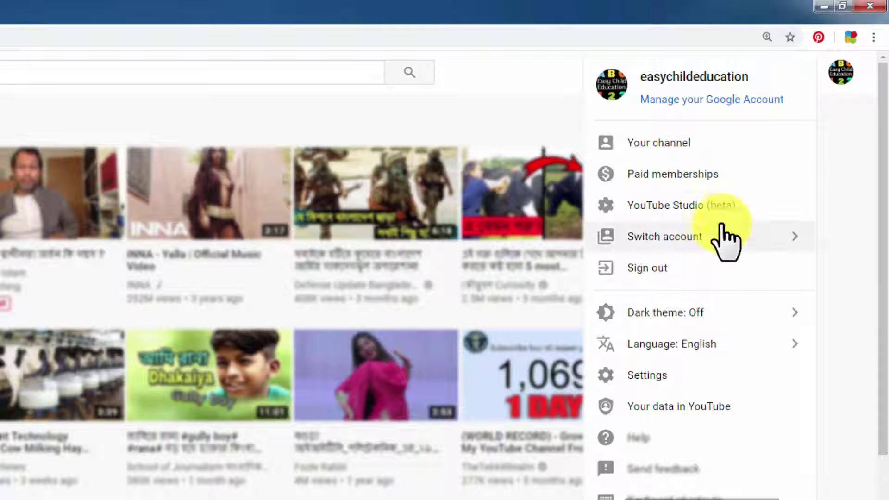
click(728, 204)
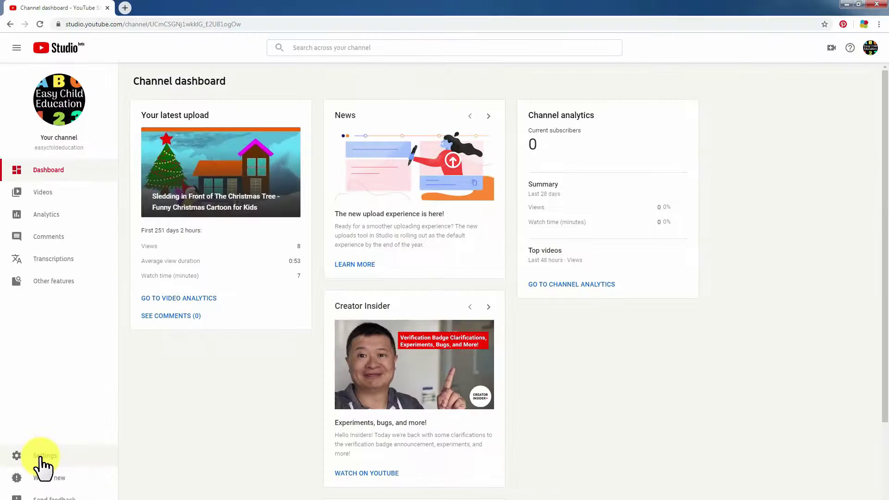
In Studio Settings under Channel > Advanced settings, choose Delete or hide channel.
click(131, 370)
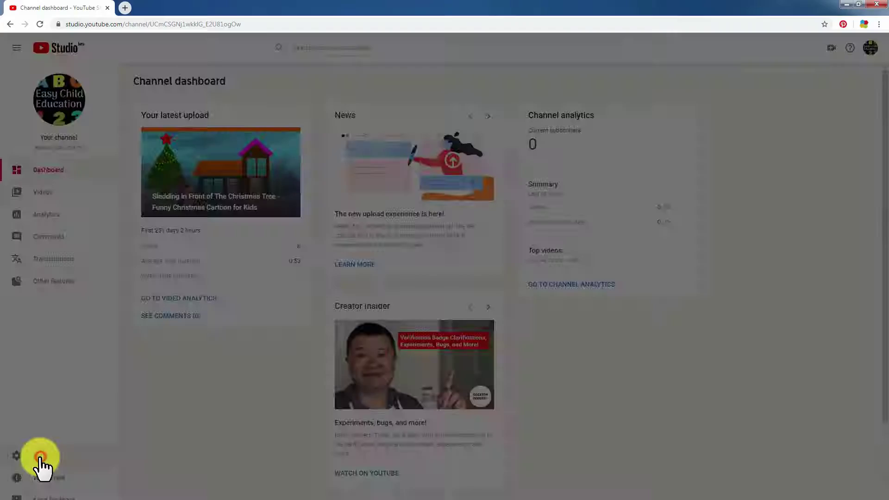
click(296, 206)
click(306, 192)
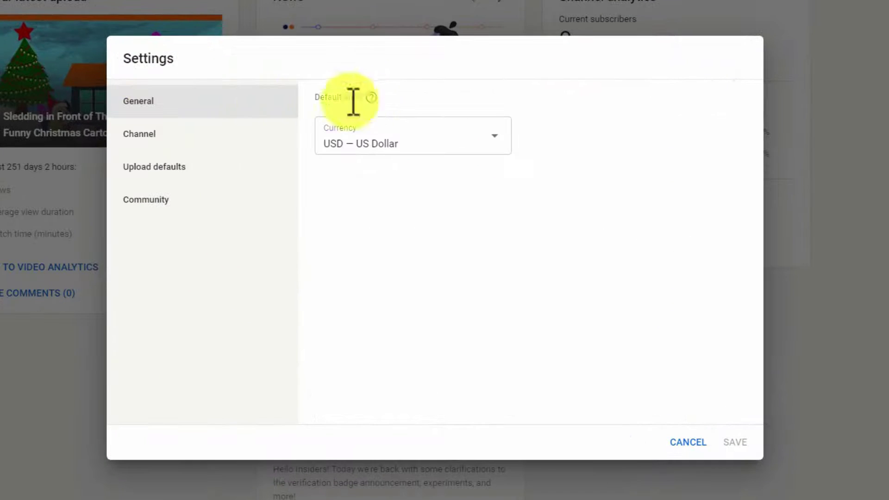
click(156, 134)
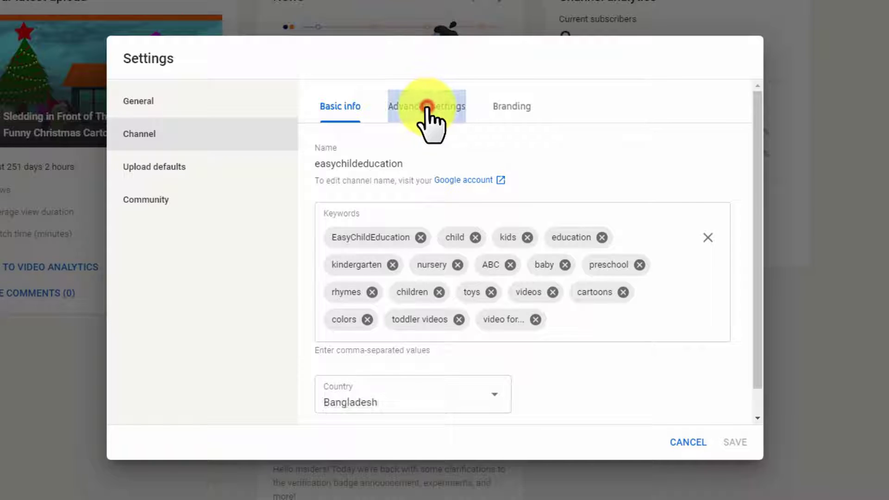
click(428, 107)
scroll(477, 199, down, 2)
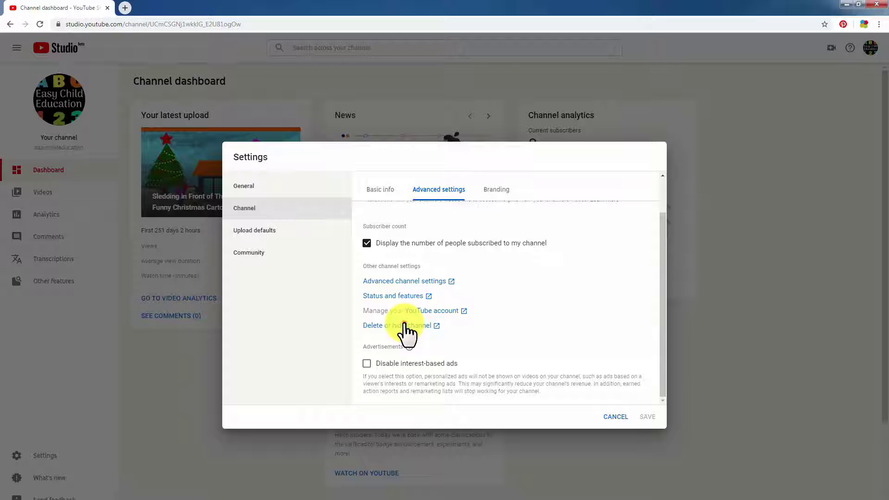
click(405, 325)
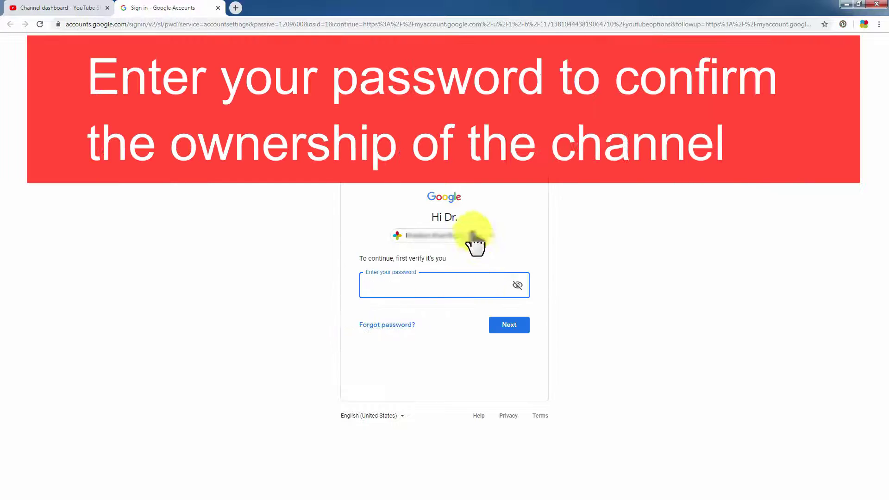
Paste the account password into the verification field and submit it.
right_click(430, 292)
click(452, 339)
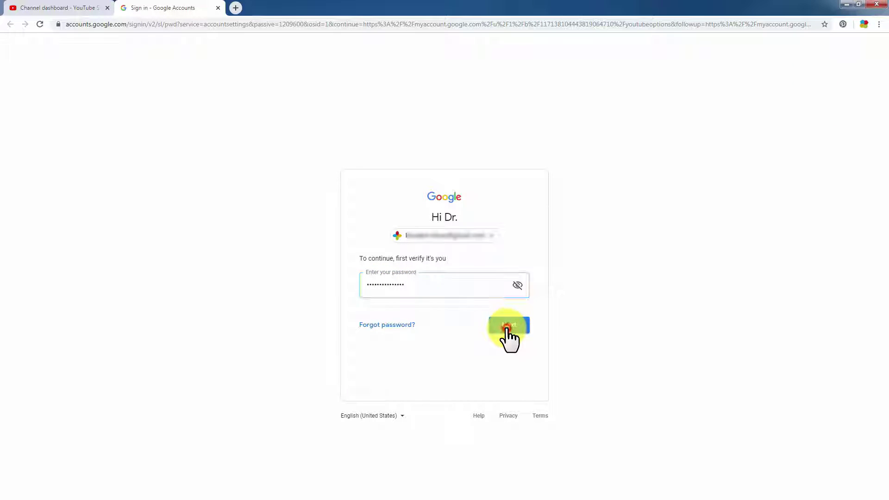
click(507, 327)
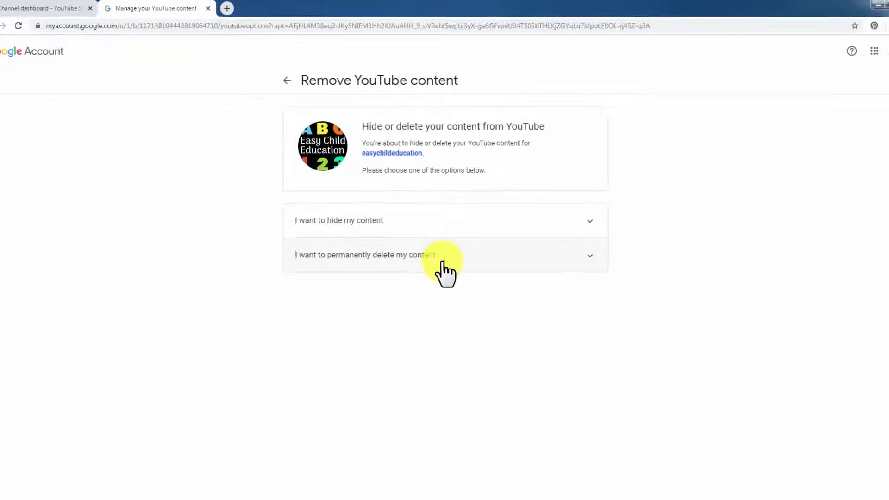
Choose 'I want to permanently delete my content', tick the acknowledgement, and request DELETE MY CONTENT.
click(424, 246)
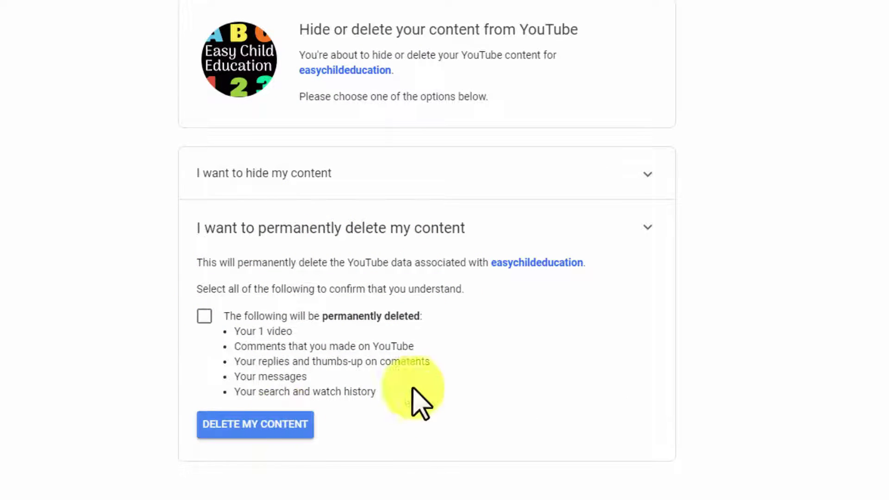
click(207, 316)
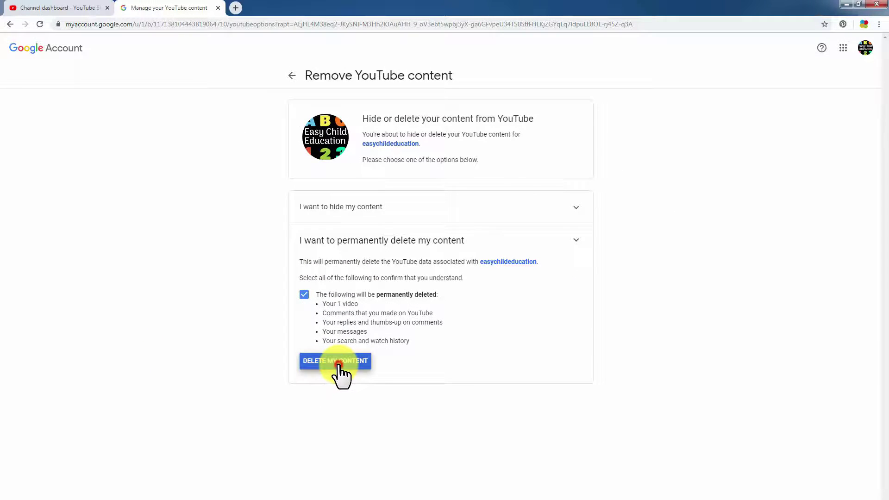
click(339, 365)
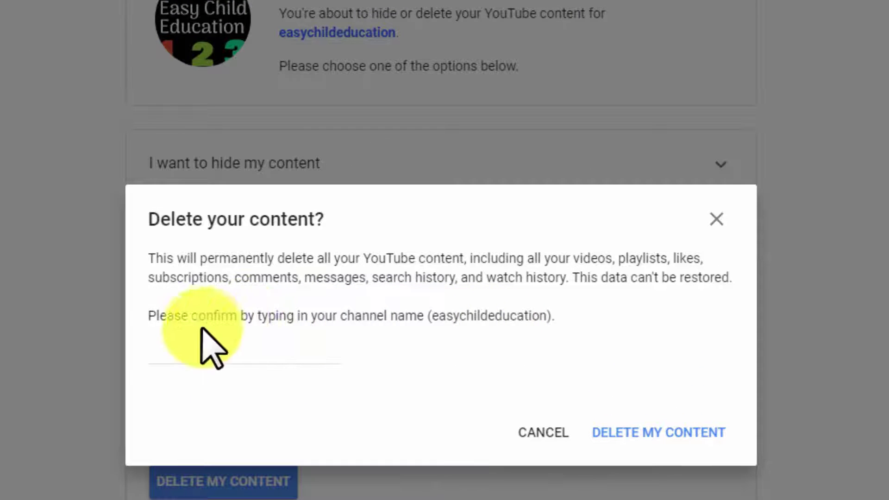
Enter 'easychildeducation' in the confirmation field and confirm the permanent deletion.
click(289, 355)
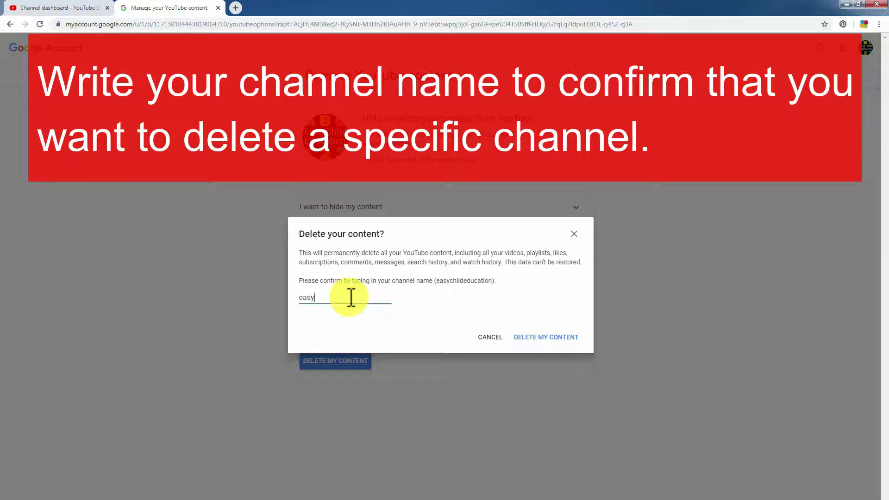
text(easychildedu)
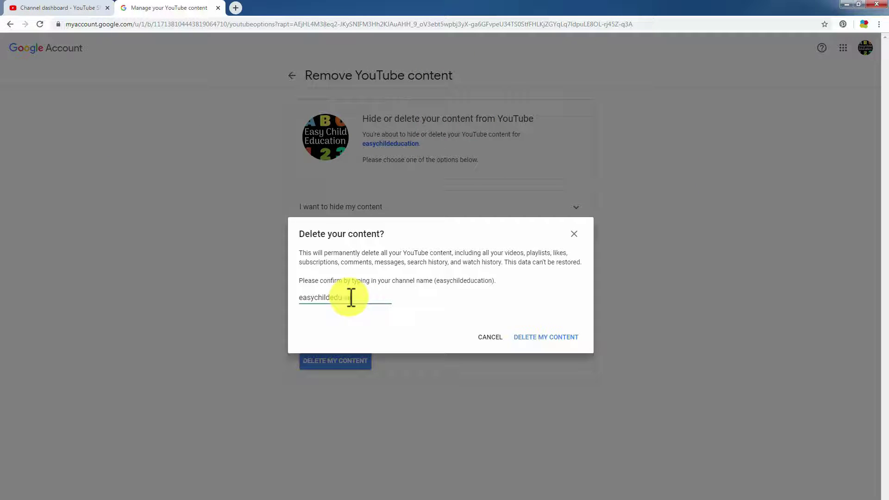
text(cation)
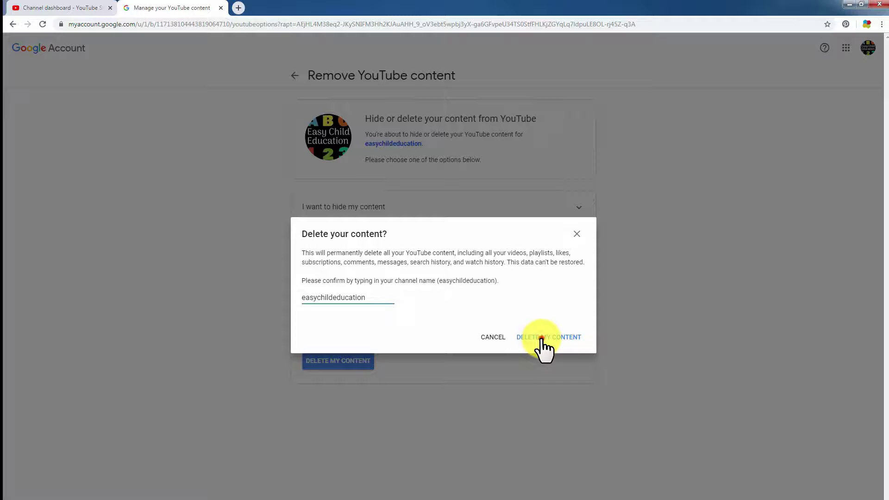
click(540, 338)
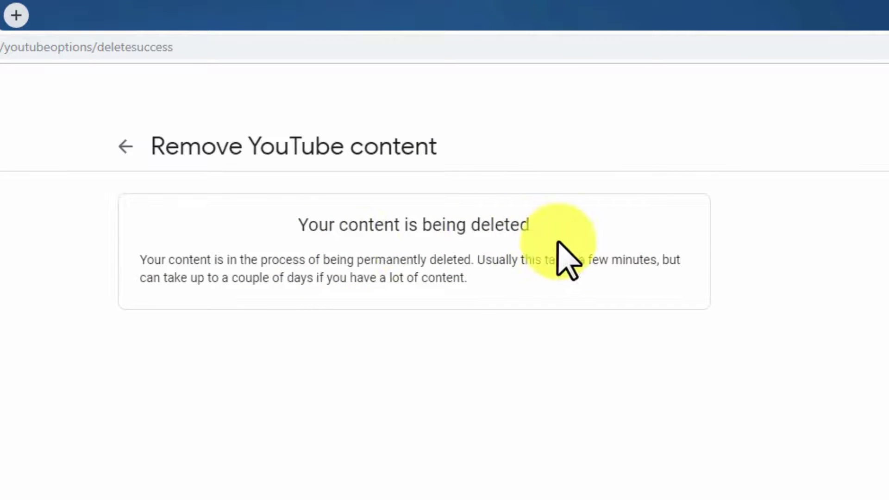
Close the finished deletion tab and cancel out of Studio Settings without saving.
click(221, 9)
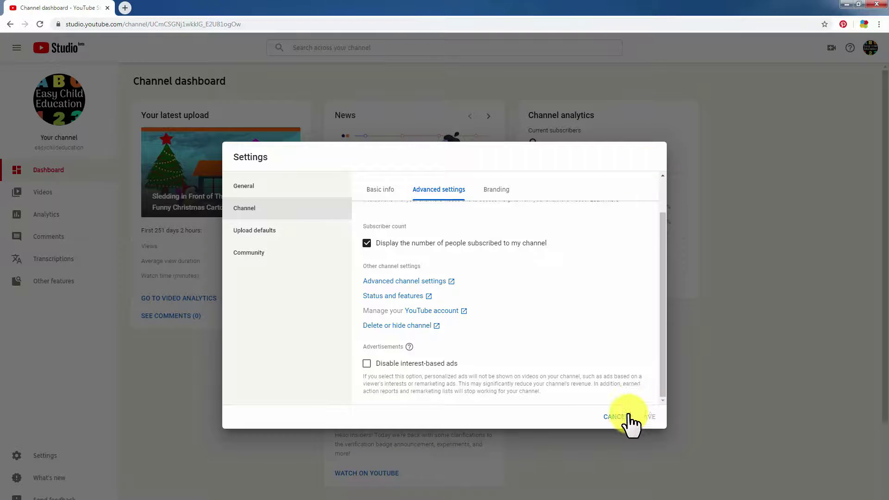
click(615, 417)
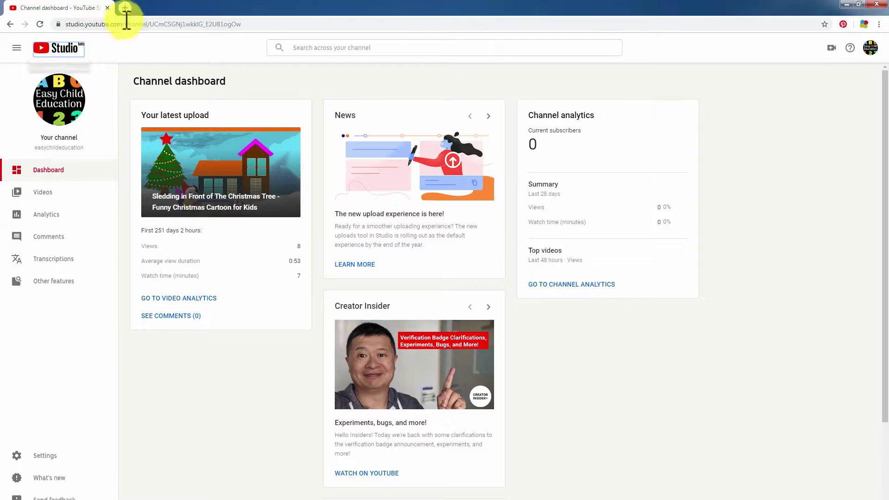
click(127, 24)
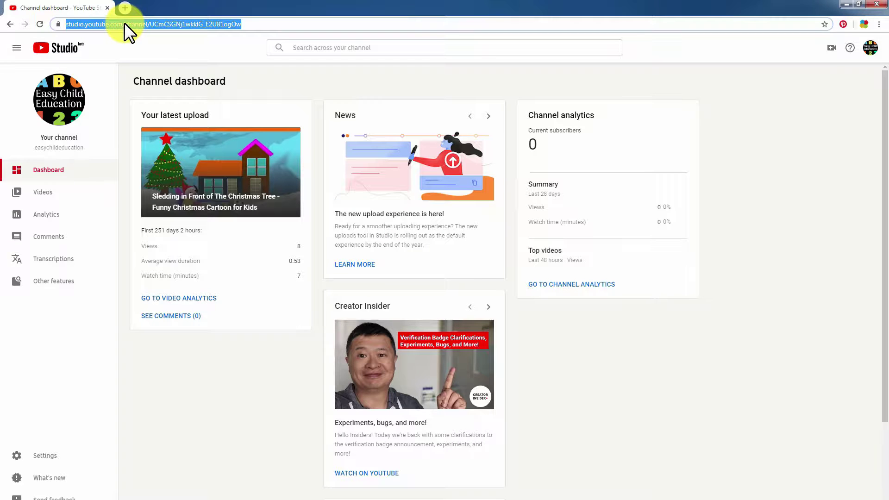
Load the YouTube home page and view the Switch account list of remaining accounts.
text(y)
click(124, 41)
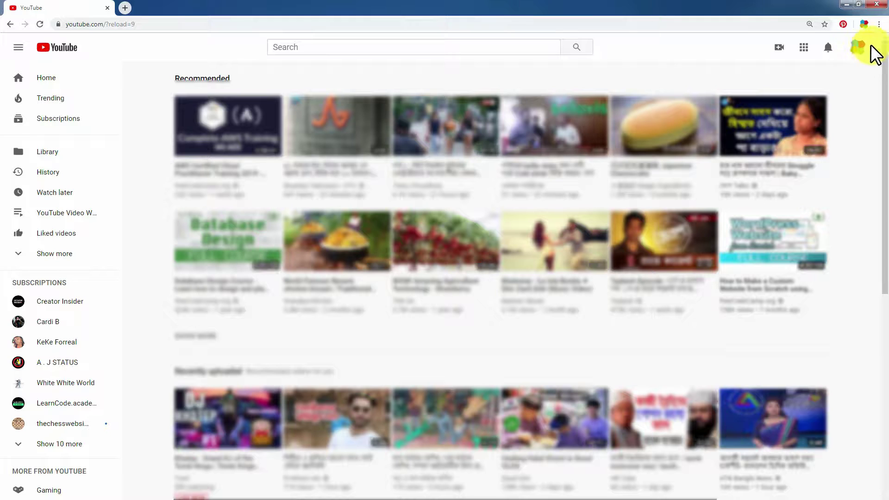
click(852, 48)
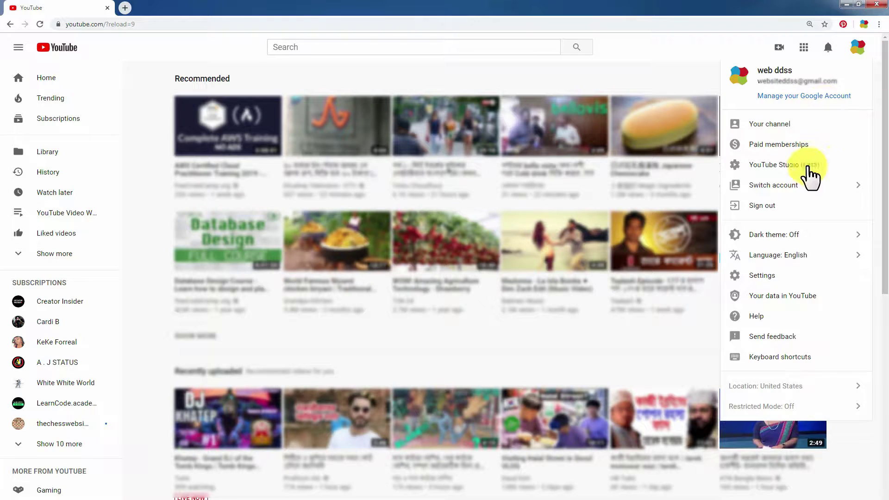
click(827, 187)
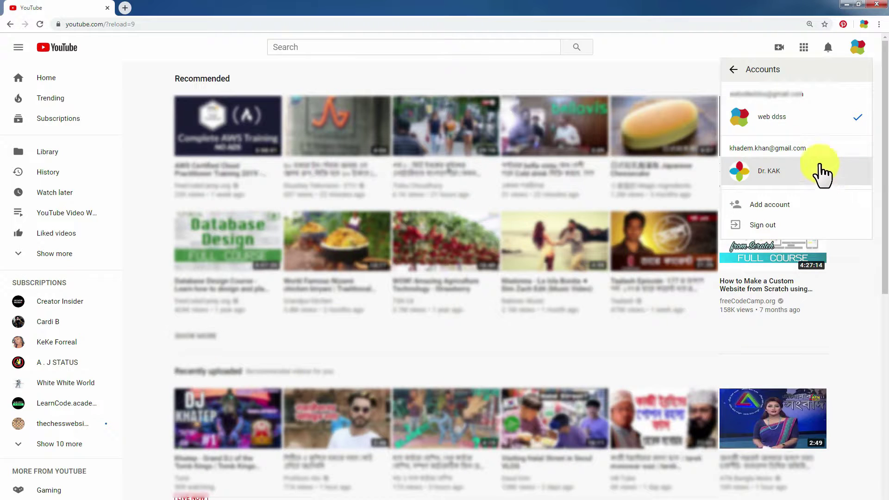